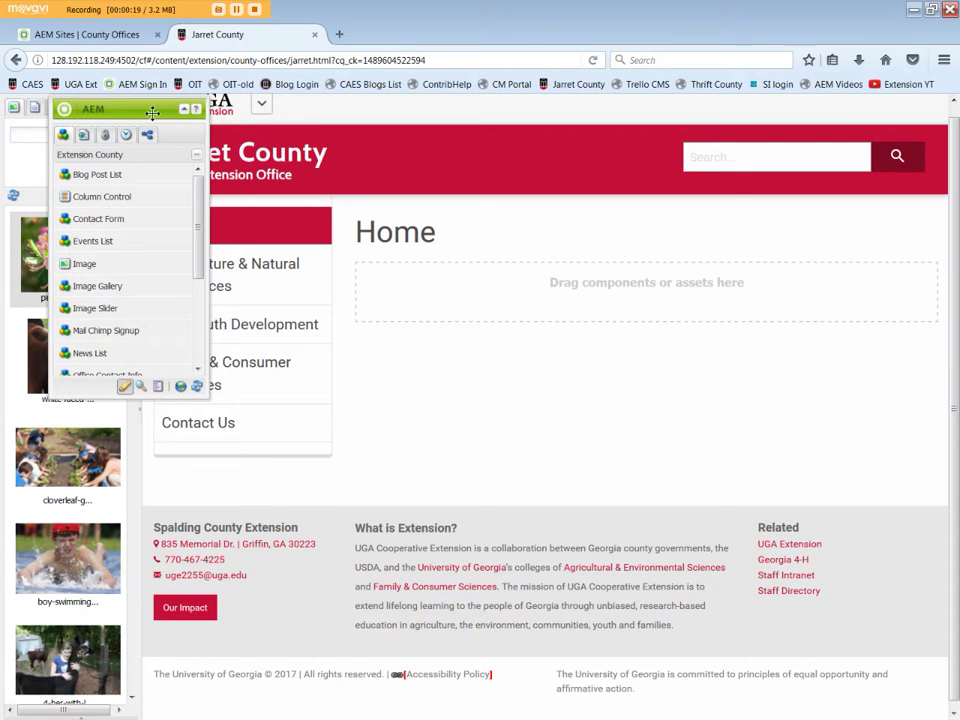
# - Move the Sidekick to the right and drop an Image component onto the Home page
pyautogui.moveTo(152, 112); pyautogui.dragTo(893, 194)
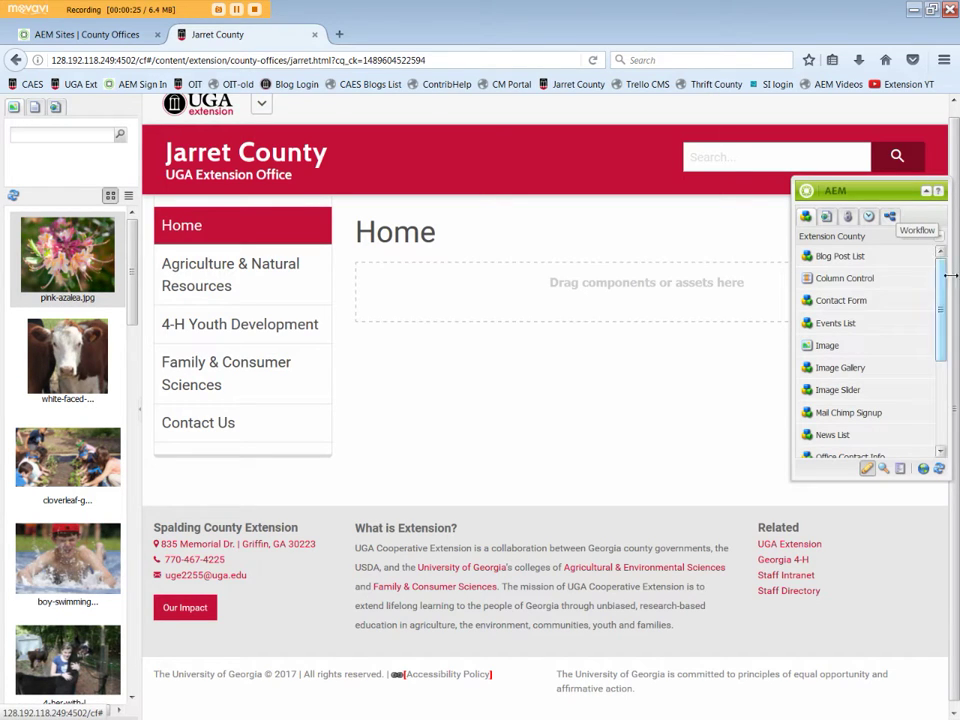
pyautogui.moveTo(831, 354); pyautogui.dragTo(636, 311)
# - Load pink-azalea.jpg from the Content Finder into the Image component's edit dialog, replacing it once
pyautogui.click(925, 193)
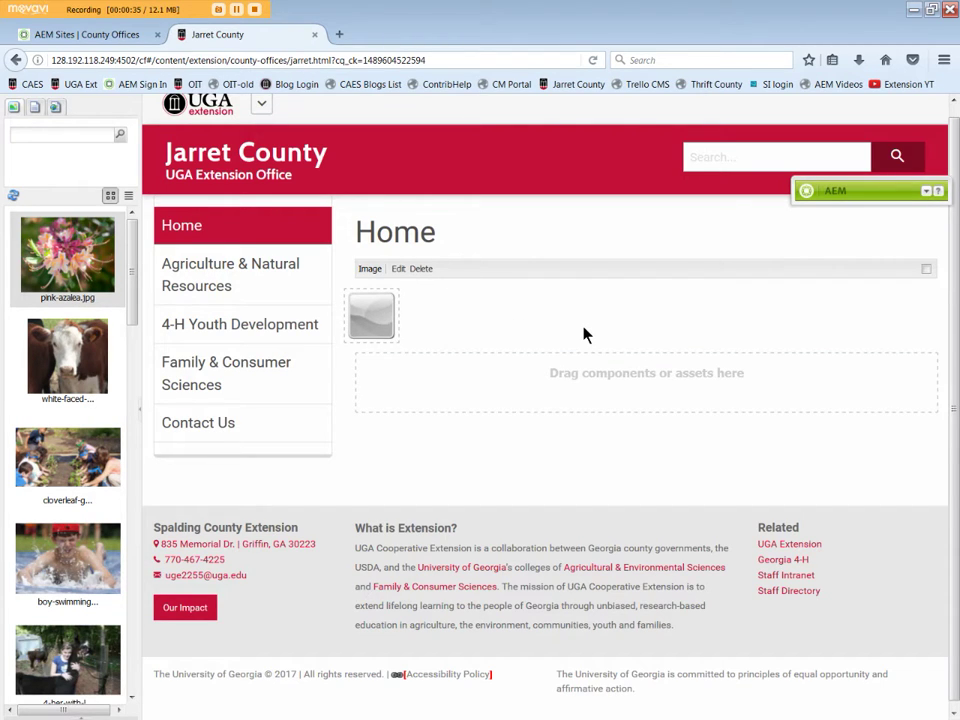
pyautogui.click(398, 270)
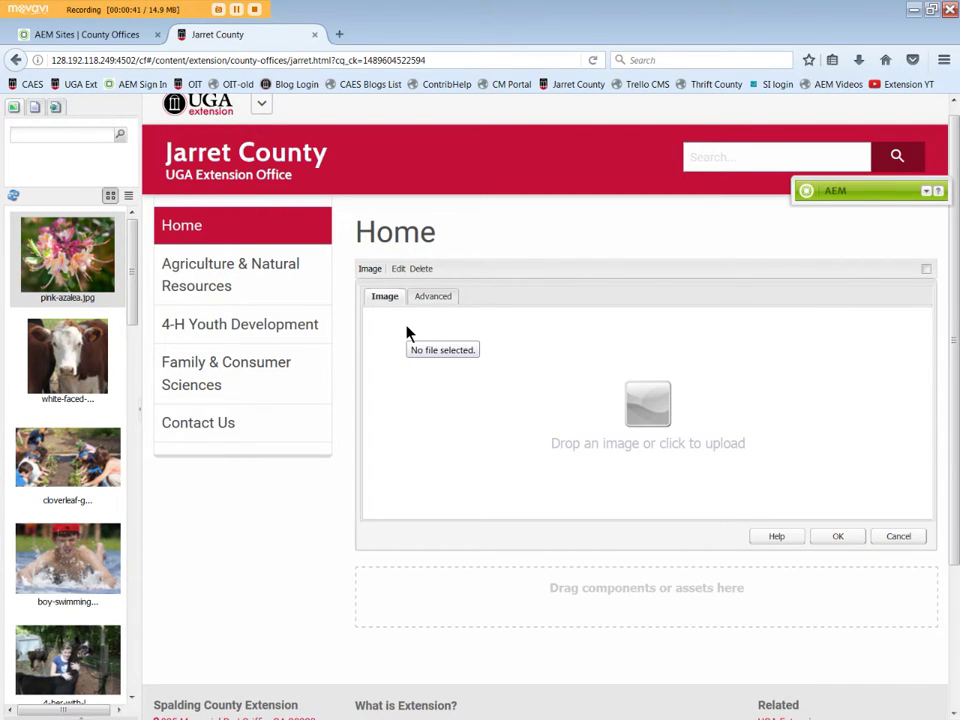
pyautogui.moveTo(95, 270); pyautogui.dragTo(574, 376)
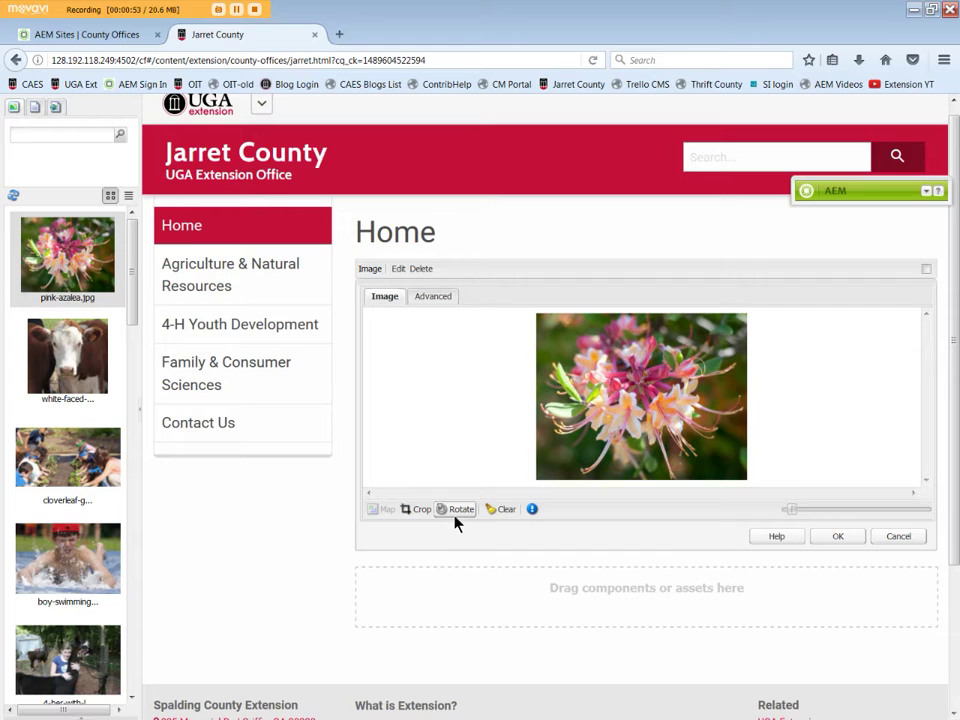
pyautogui.click(504, 509)
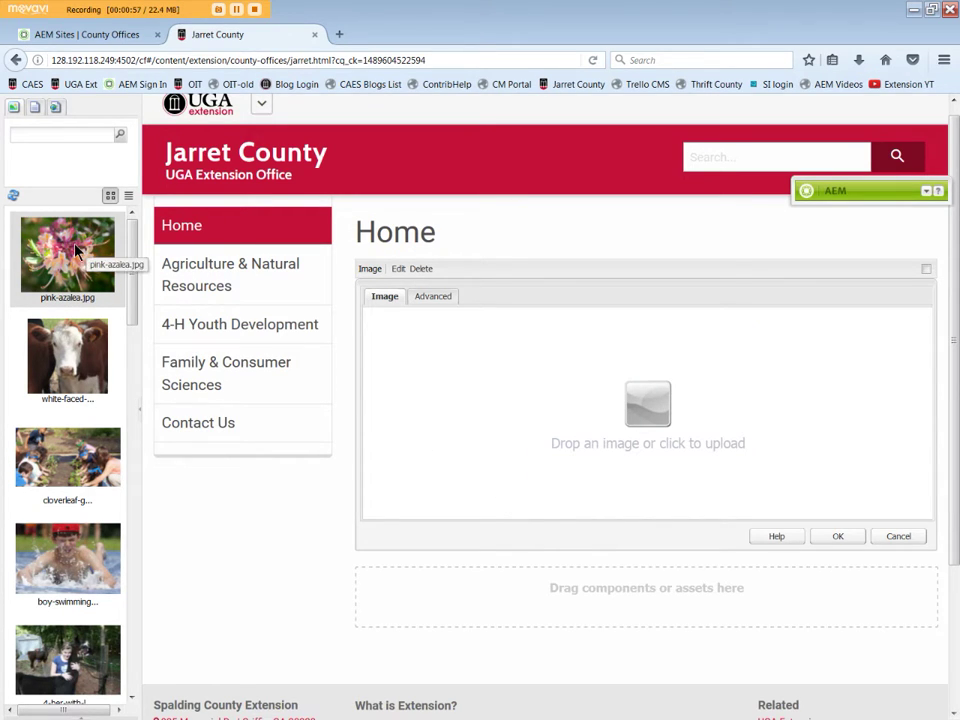
pyautogui.moveTo(68, 255); pyautogui.dragTo(510, 365)
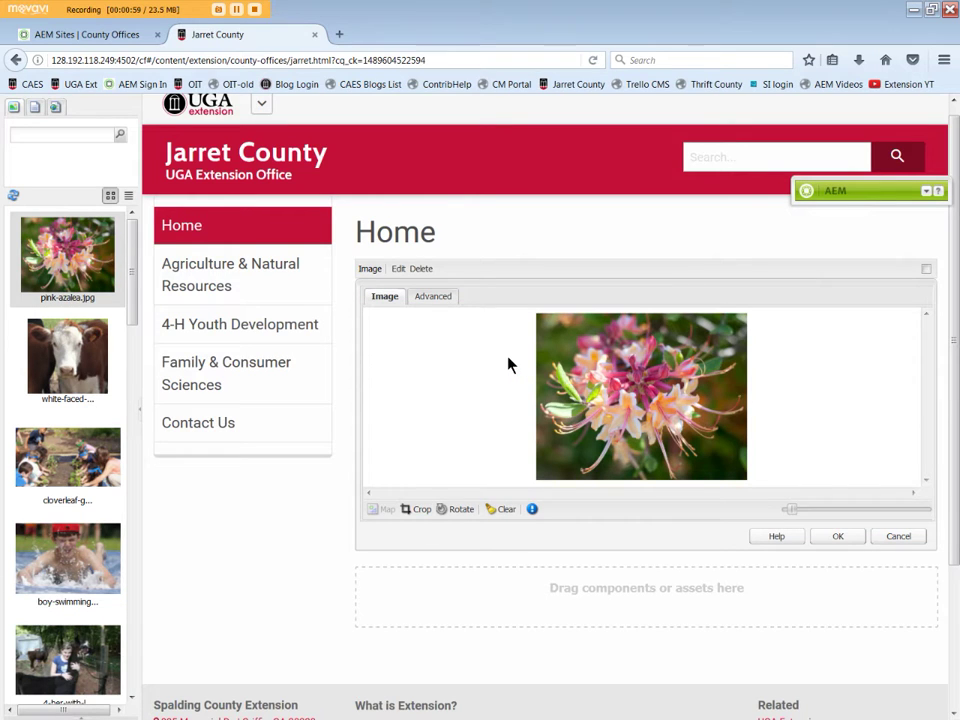
# - Title the image 'Pretty pink azalea blossoms' and paste the B670 publication URL as its link
pyautogui.click(431, 296)
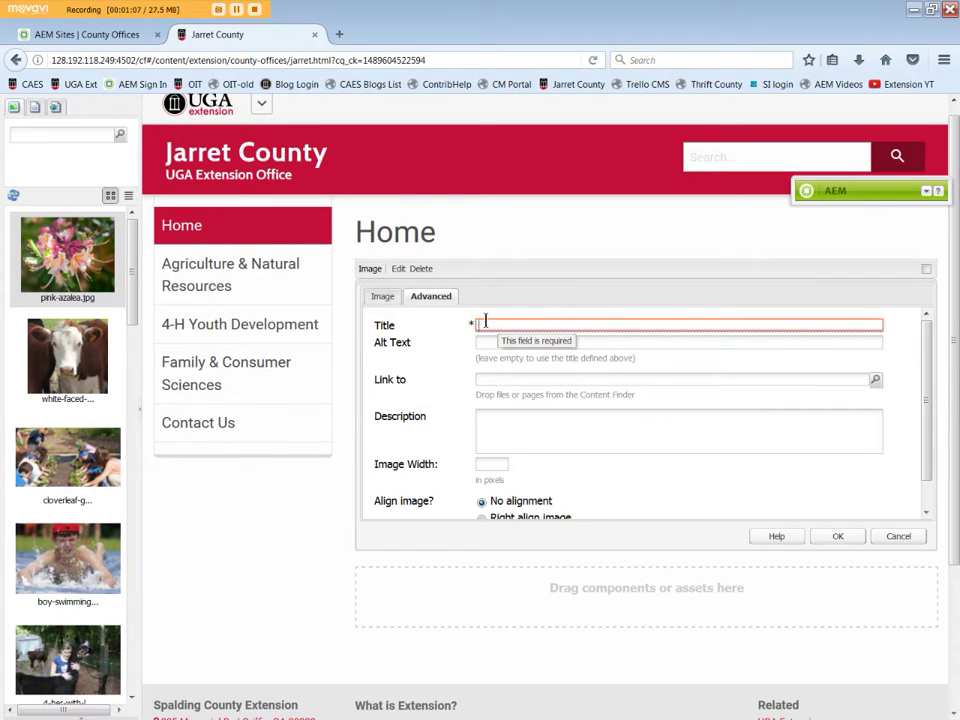
pyautogui.write('P')
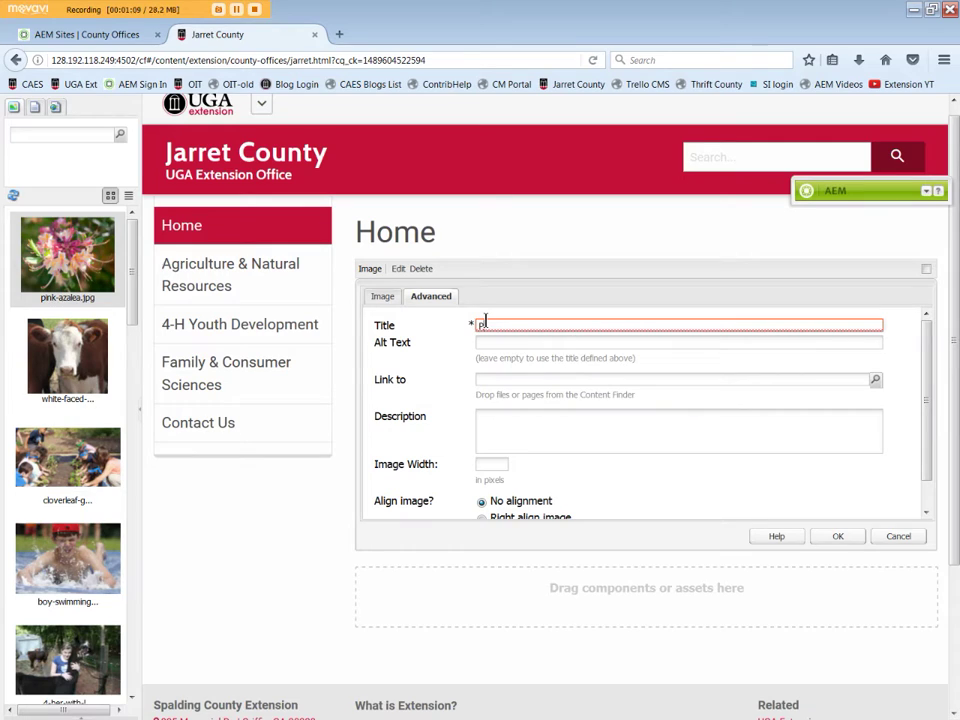
pyautogui.write('inketty pink a')
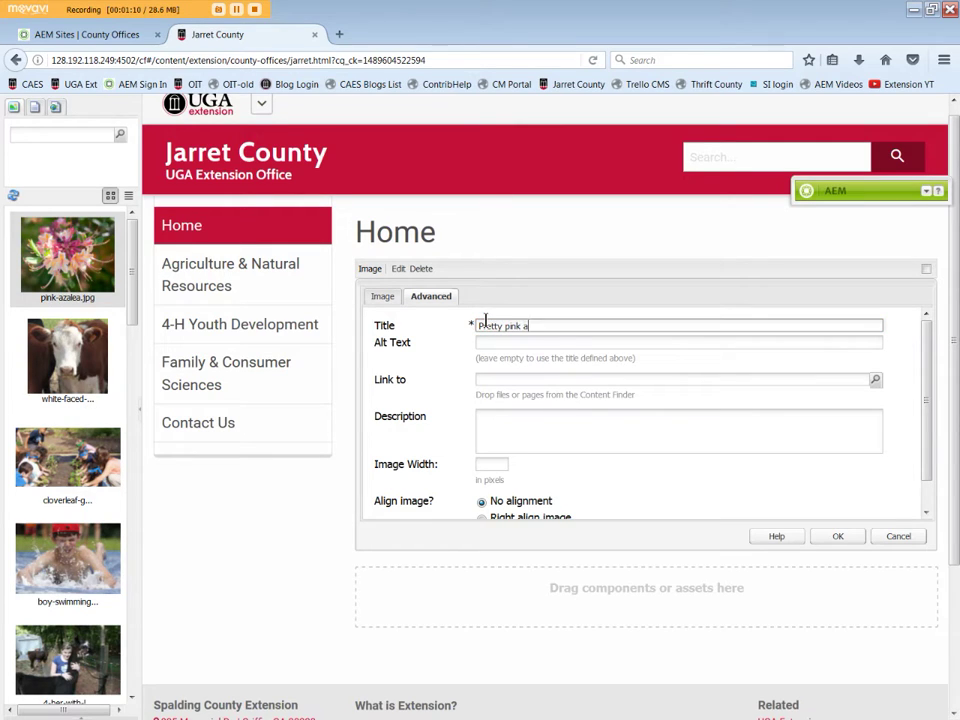
pyautogui.write('zalea blossoms')
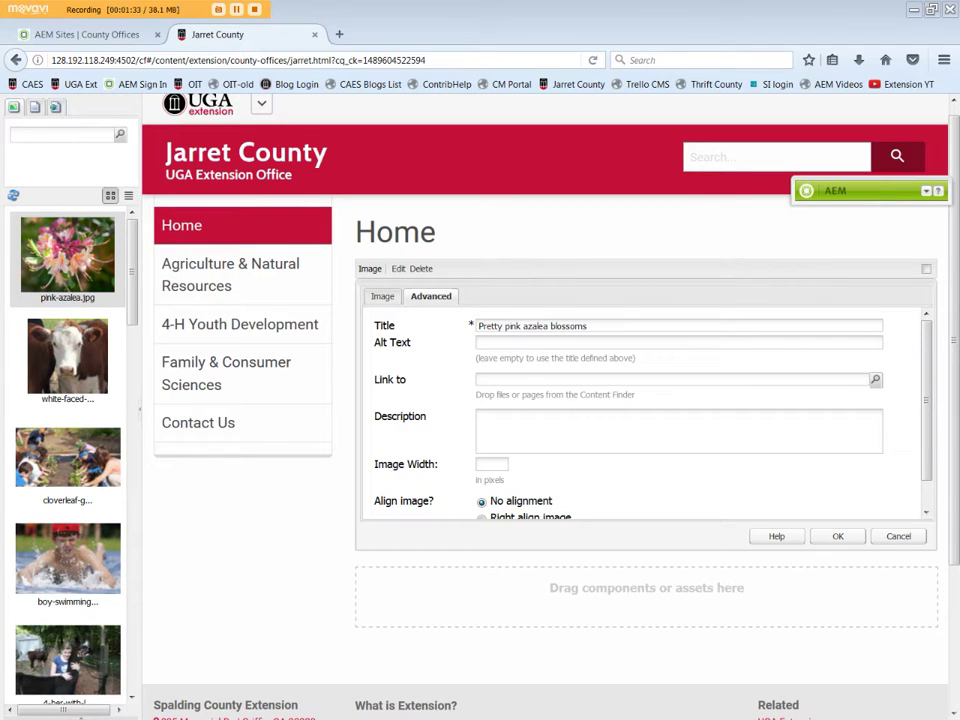
pyautogui.click(503, 380)
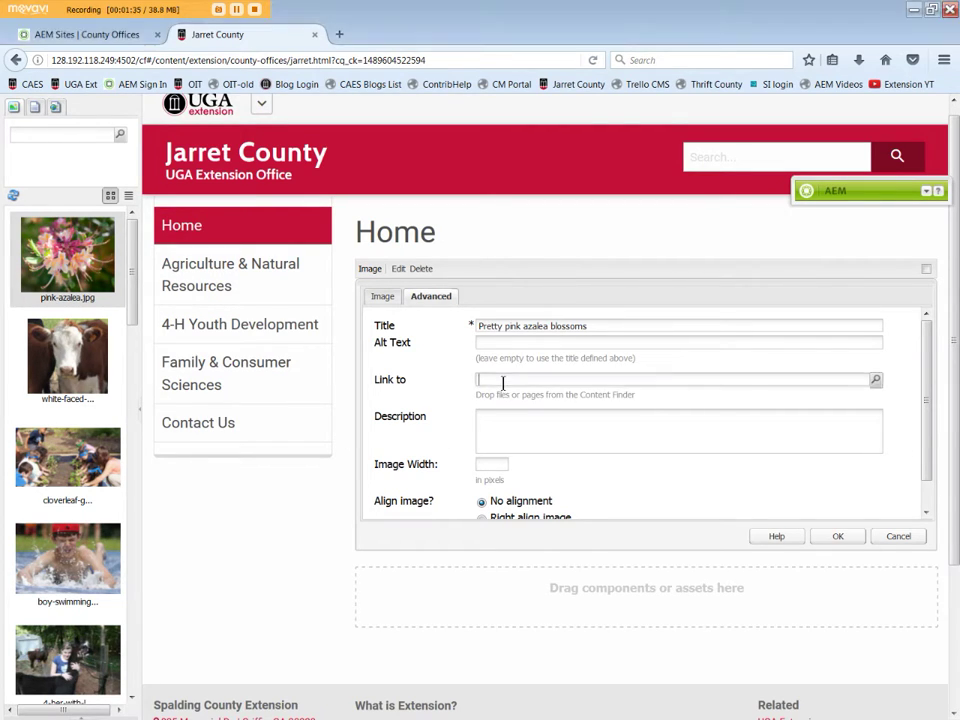
pyautogui.write('http://extension.uga.edu/publications/detail.cfm?number=B670')
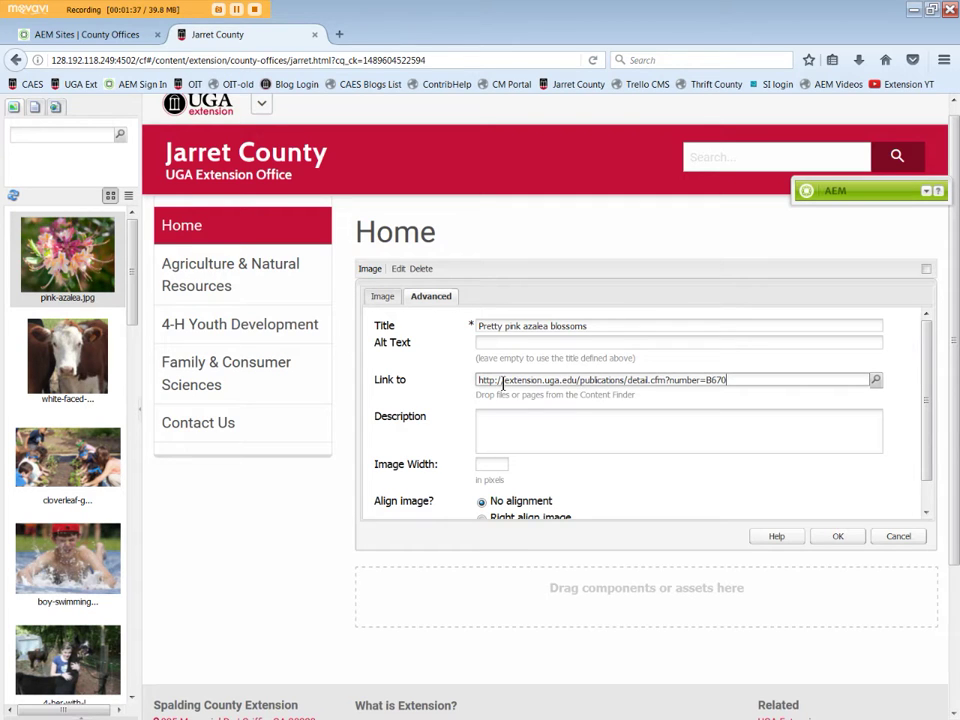
pyautogui.click(876, 381)
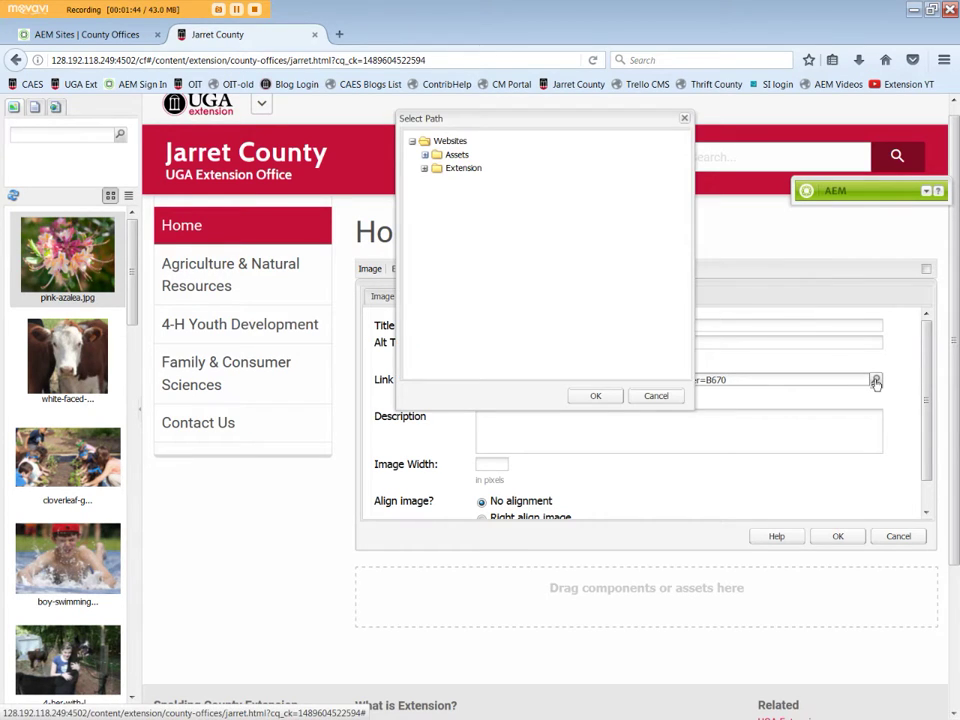
# - Browse Extension > County Offices > Jarret County, then cancel the picker to keep the external link
pyautogui.click(425, 168)
pyautogui.click(436, 182)
pyautogui.click(449, 196)
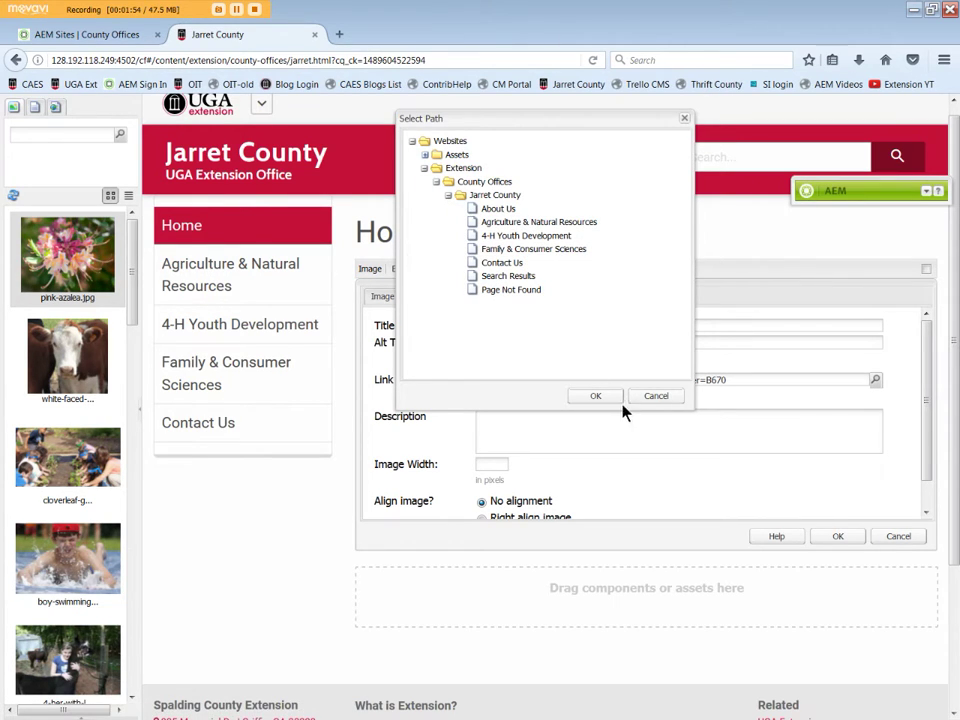
pyautogui.click(658, 398)
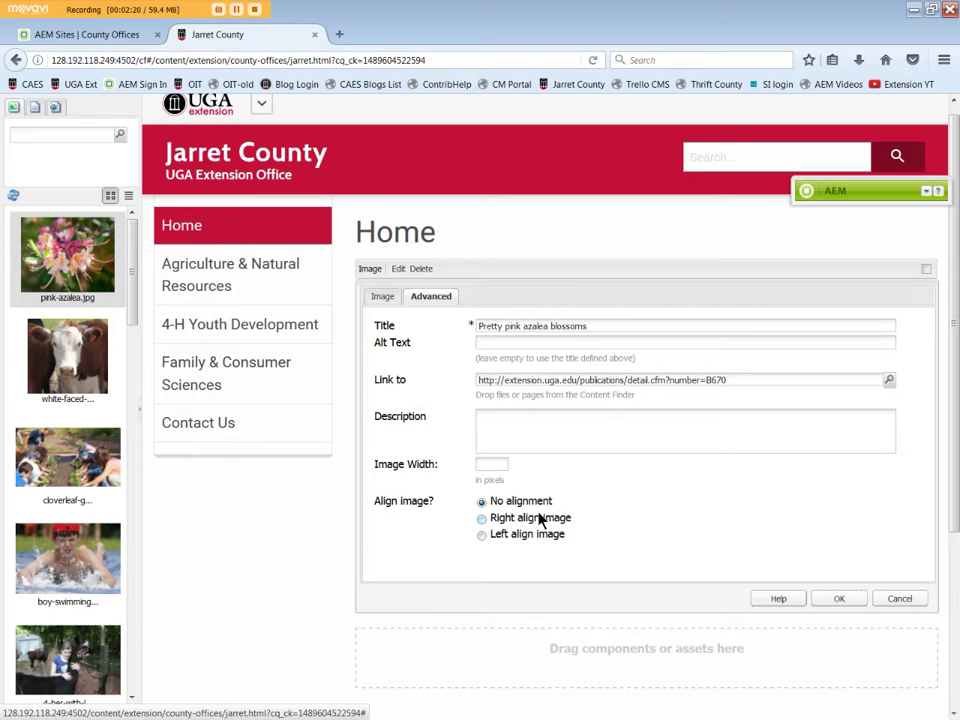
# - Apply the image settings, then set the azalea image width to 400 pixels
pyautogui.click(838, 600)
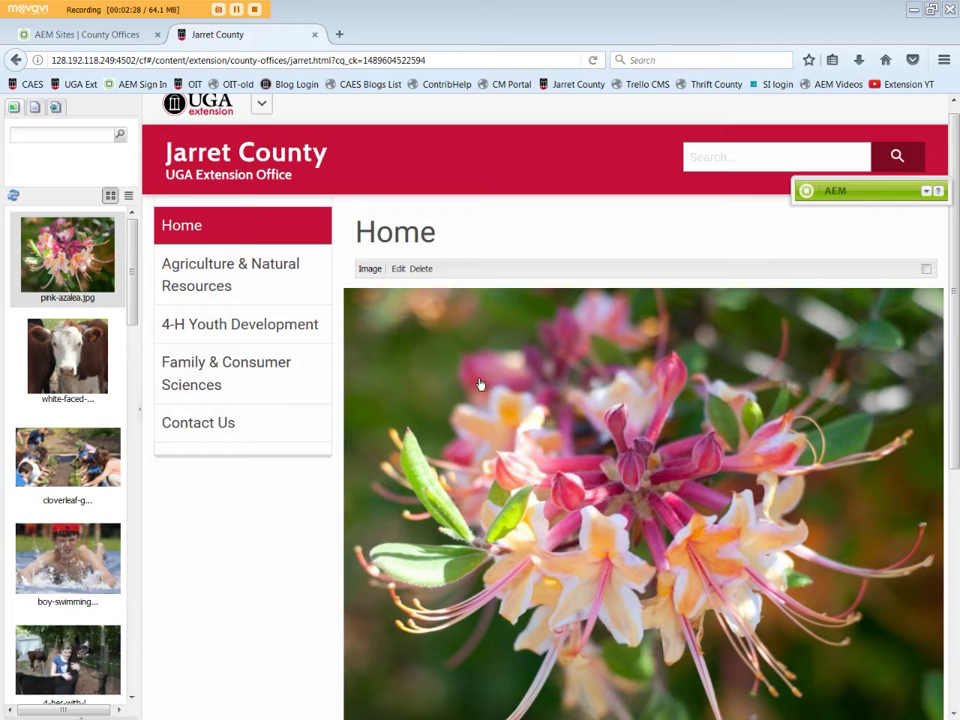
pyautogui.click(397, 269)
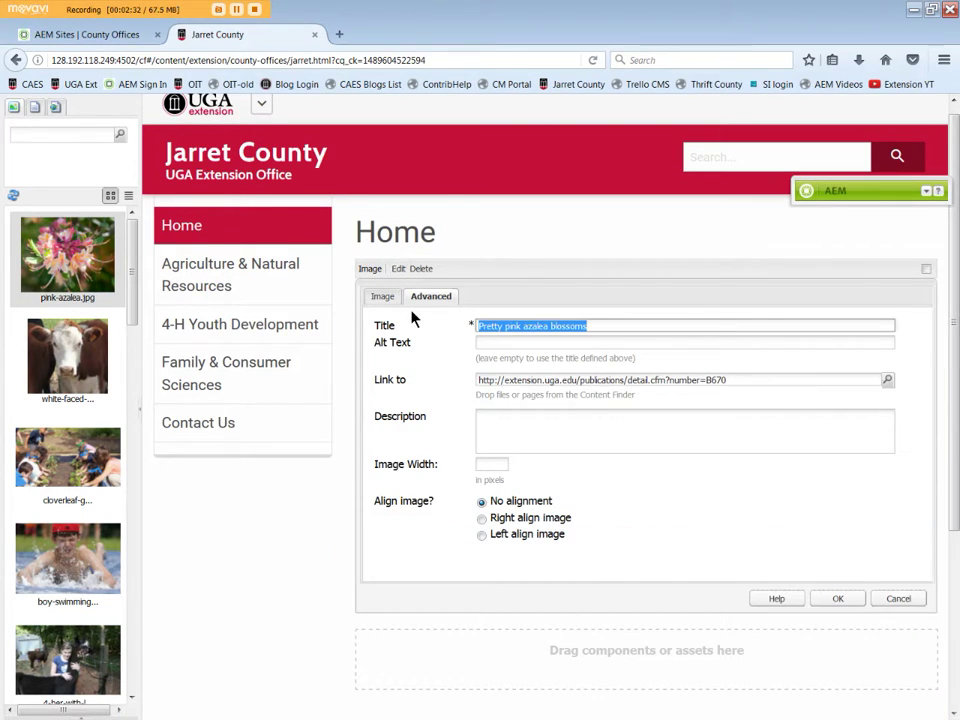
pyautogui.click(479, 463)
pyautogui.write('400')
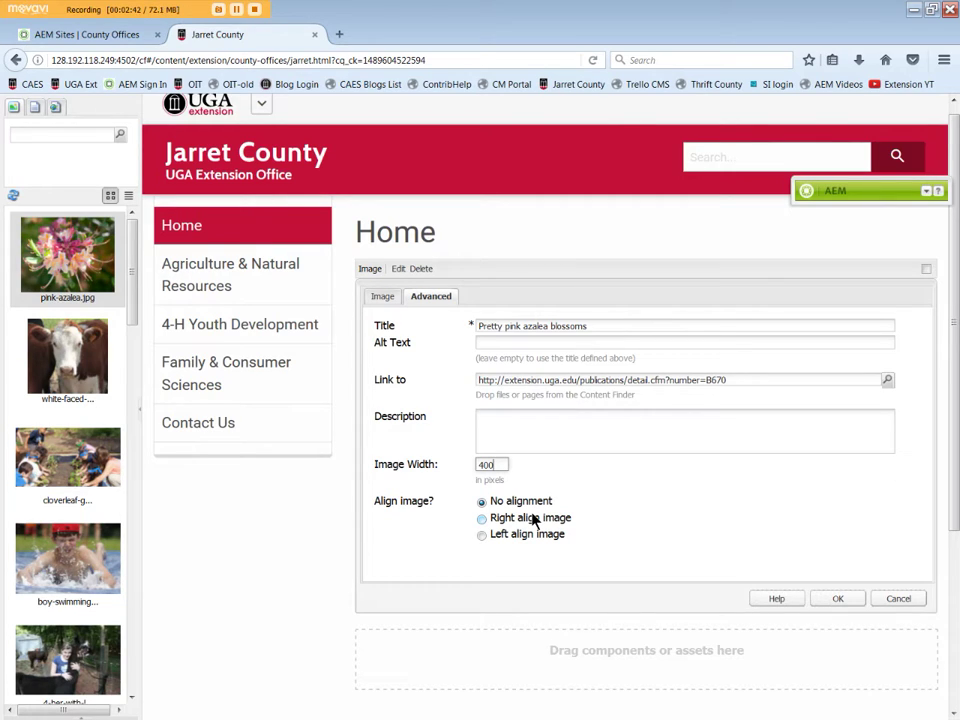
pyautogui.click(837, 600)
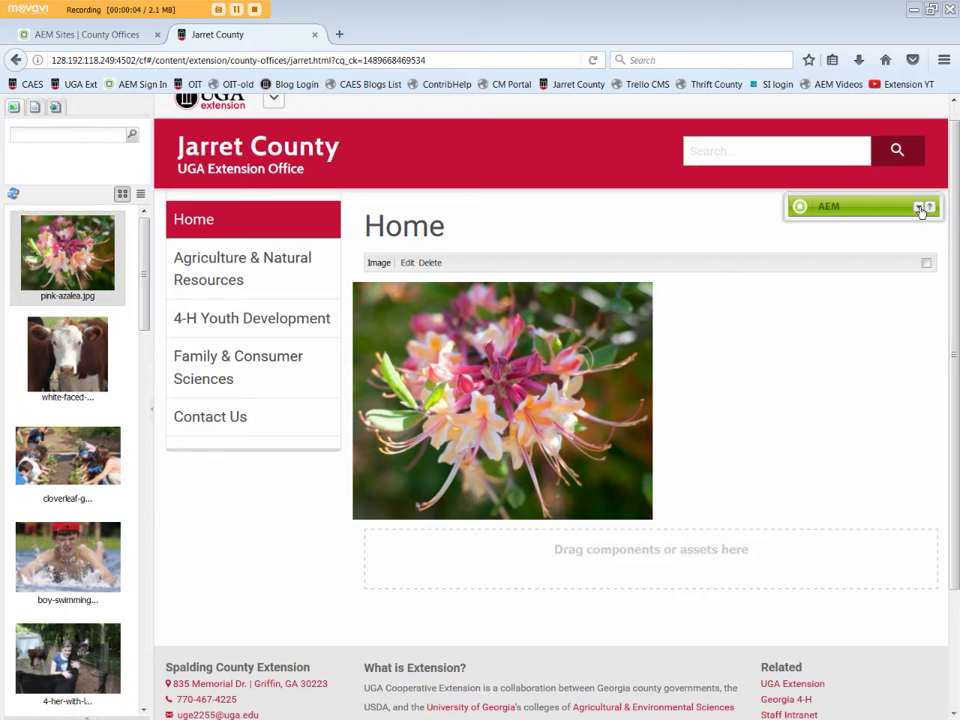
# - Add a Column Control below the azalea image set to 2 Columns (50%, 50%)
pyautogui.click(919, 207)
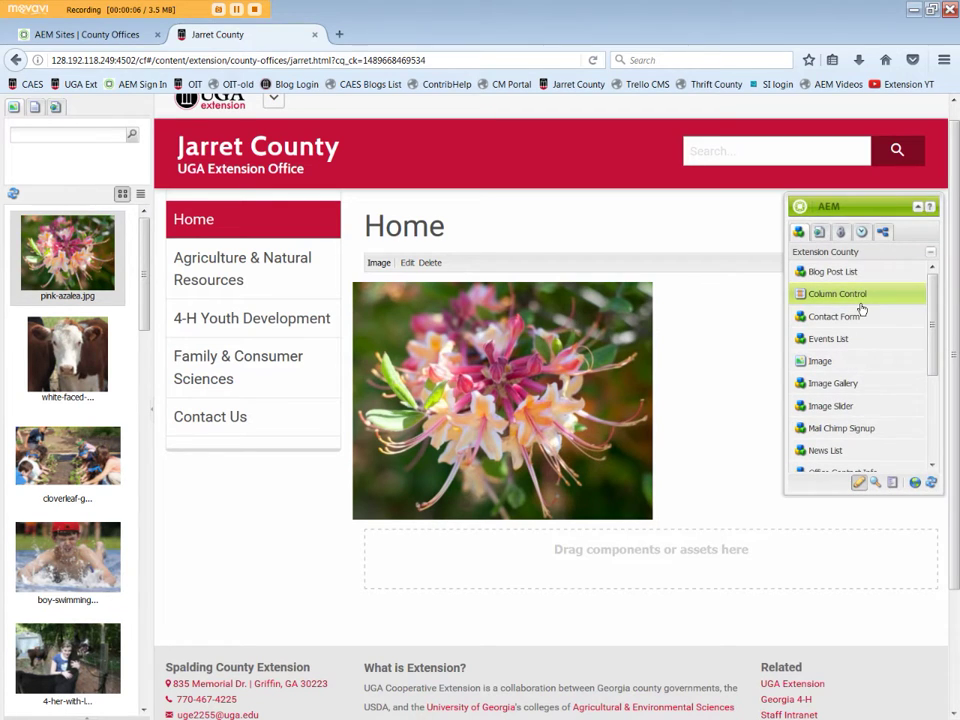
pyautogui.moveTo(857, 302); pyautogui.dragTo(651, 557)
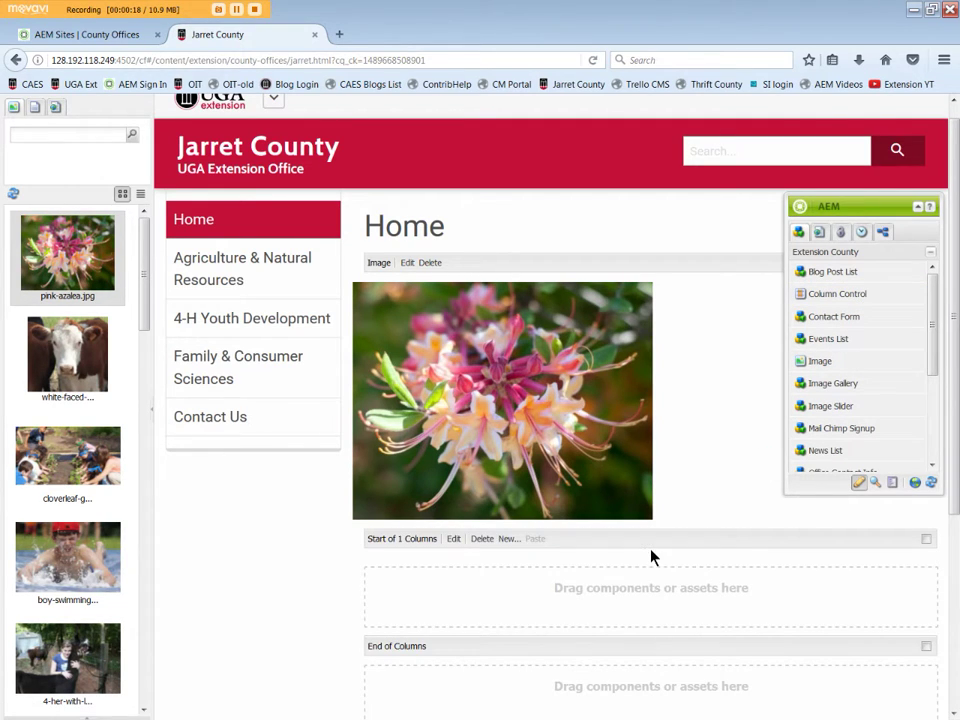
pyautogui.click(454, 539)
pyautogui.click(583, 600)
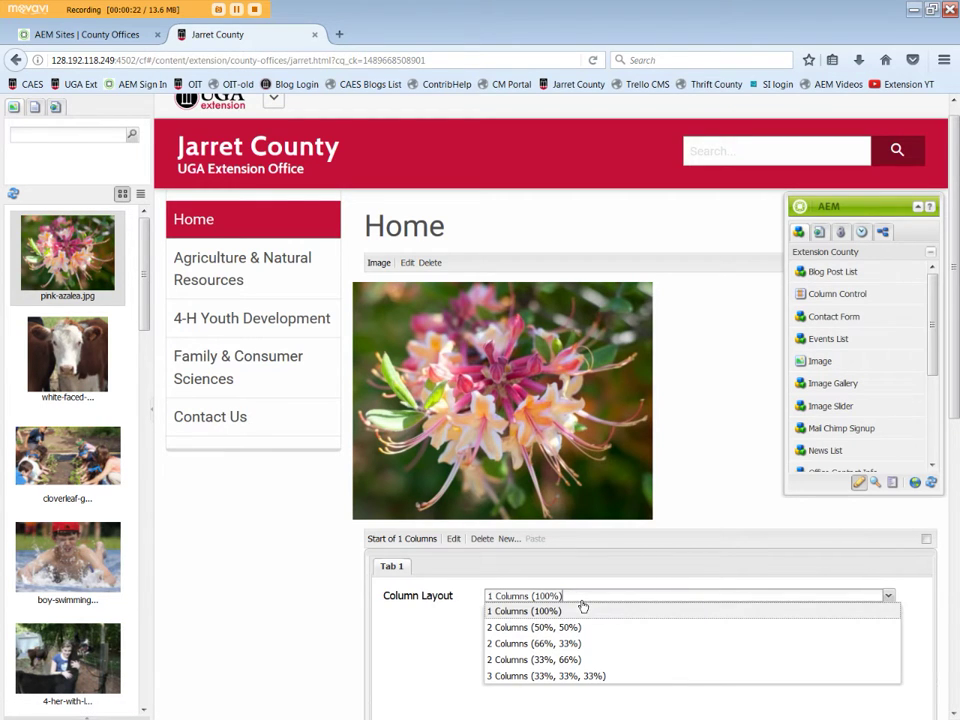
pyautogui.click(568, 627)
pyautogui.scroll(-5, 836, 658)
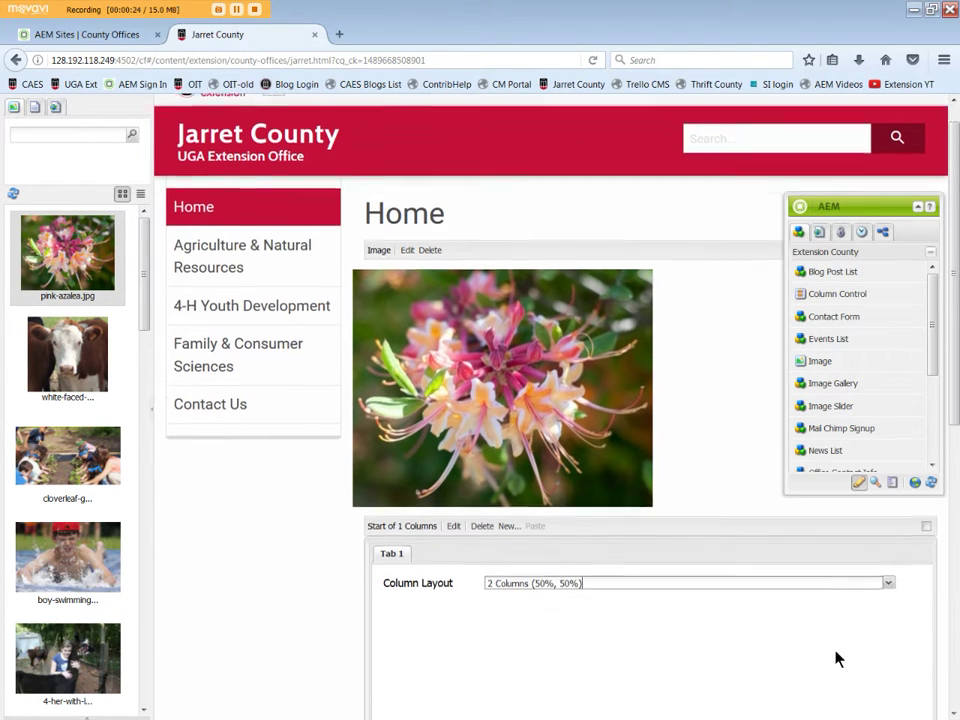
pyautogui.click(838, 559)
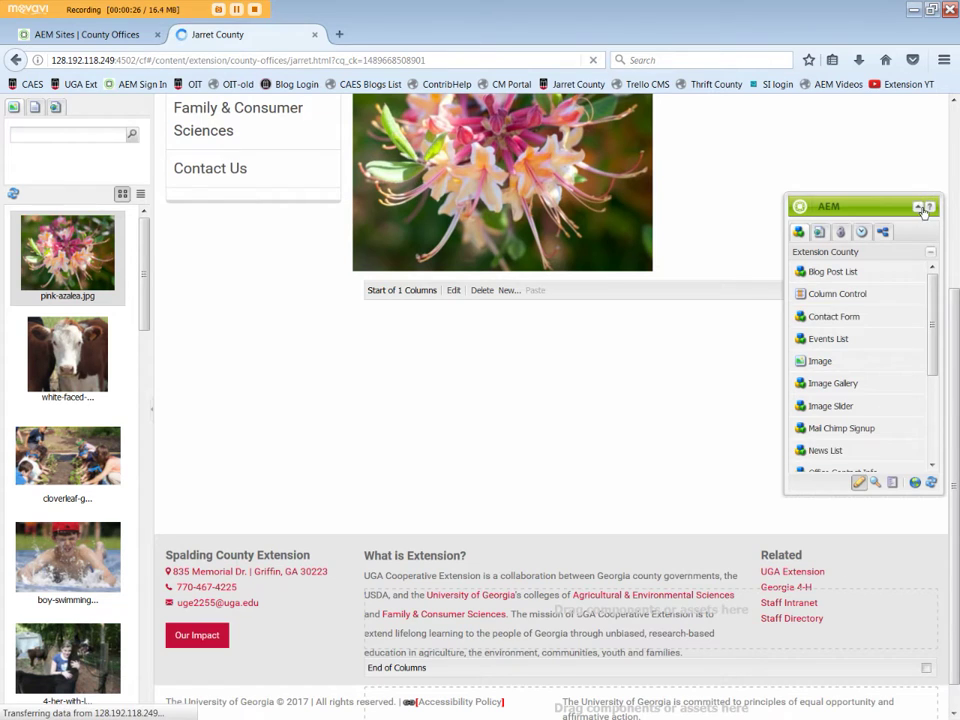
pyautogui.click(918, 207)
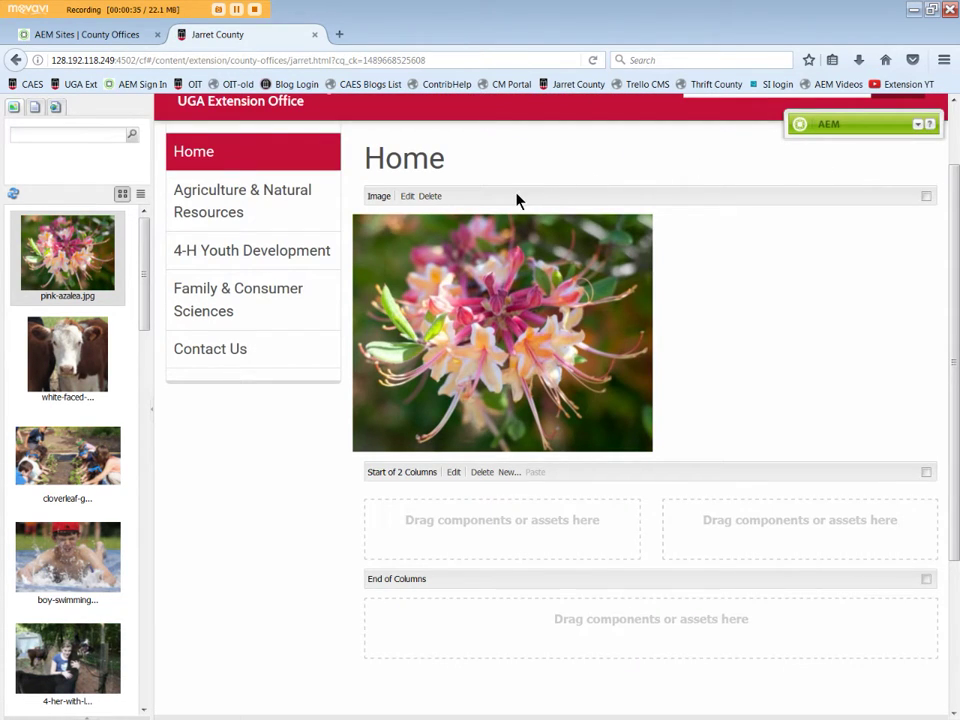
# - Move the azalea image into the left column and add a Rich Text block to the right column
pyautogui.moveTo(517, 200); pyautogui.dragTo(452, 326)
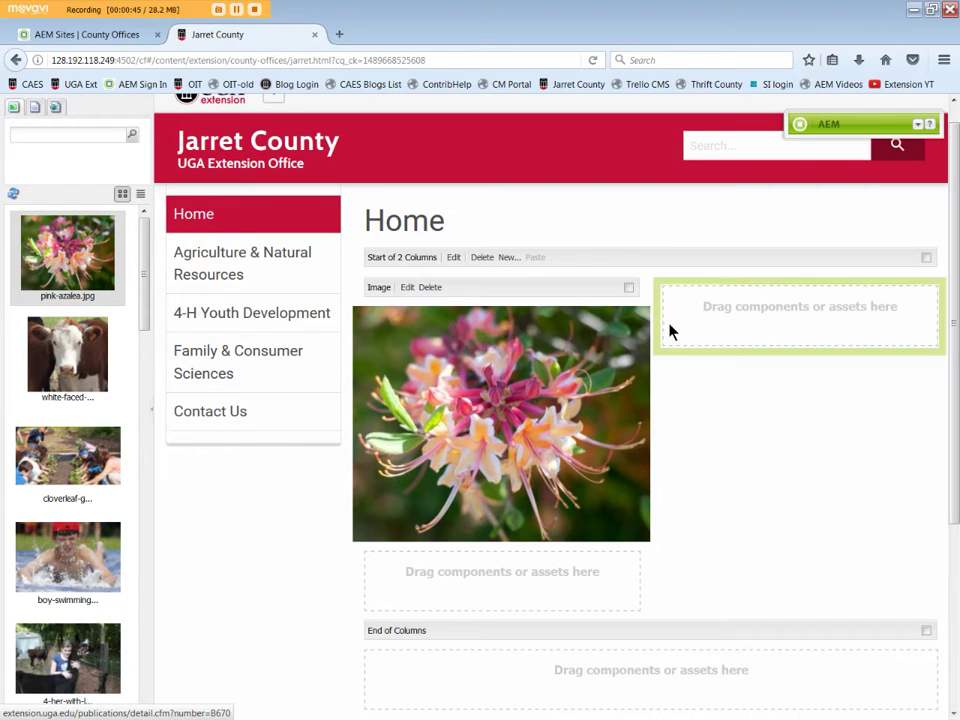
pyautogui.click(918, 124)
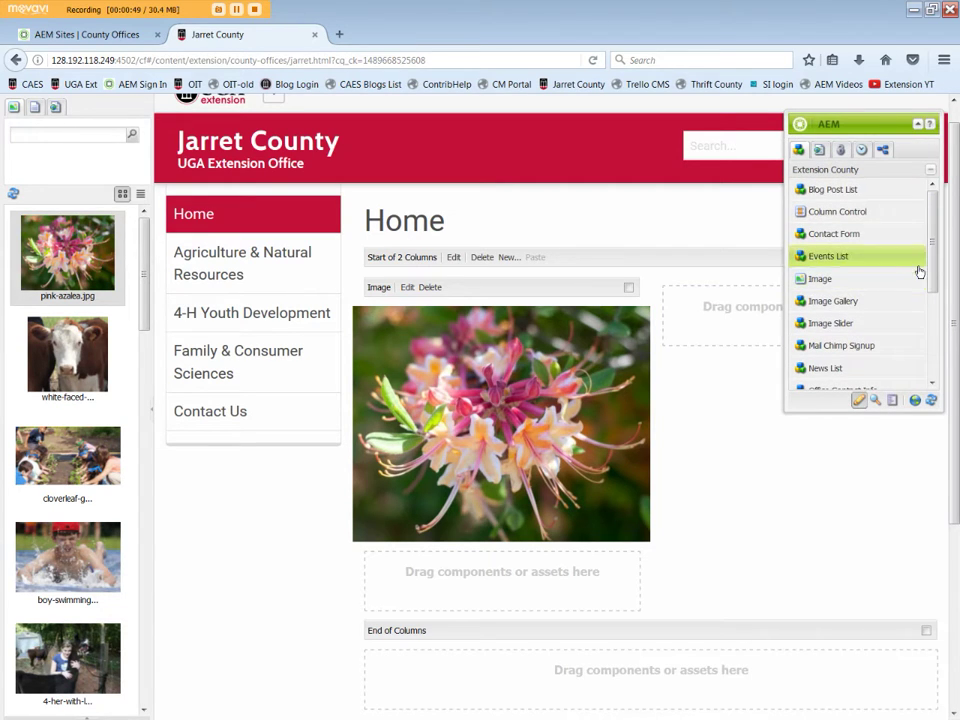
pyautogui.moveTo(932, 274); pyautogui.dragTo(930, 355)
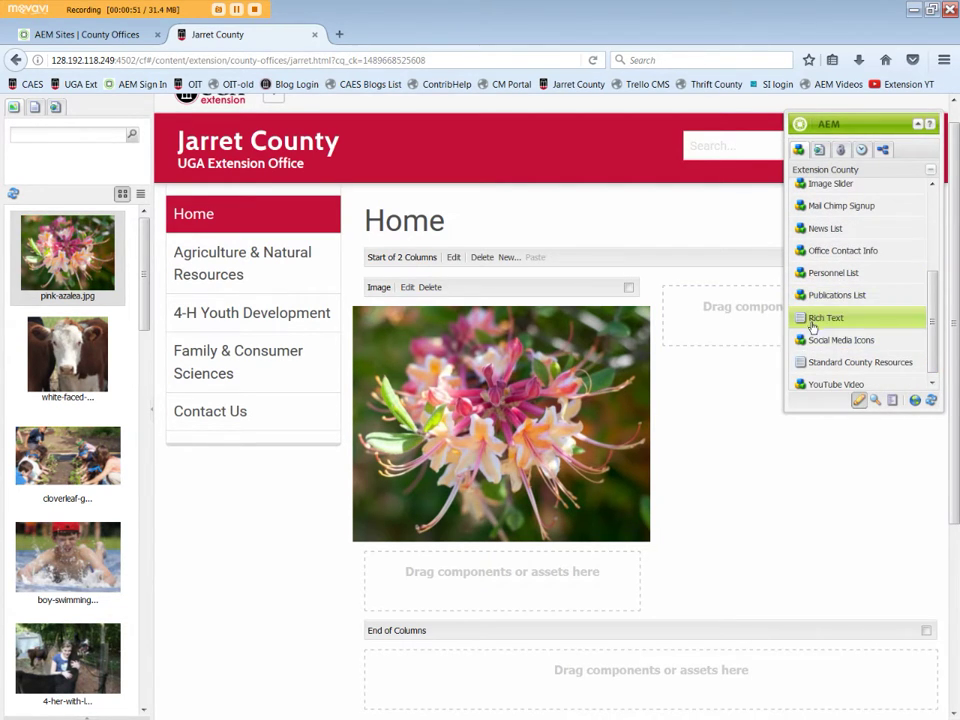
pyautogui.moveTo(800, 318); pyautogui.dragTo(734, 318)
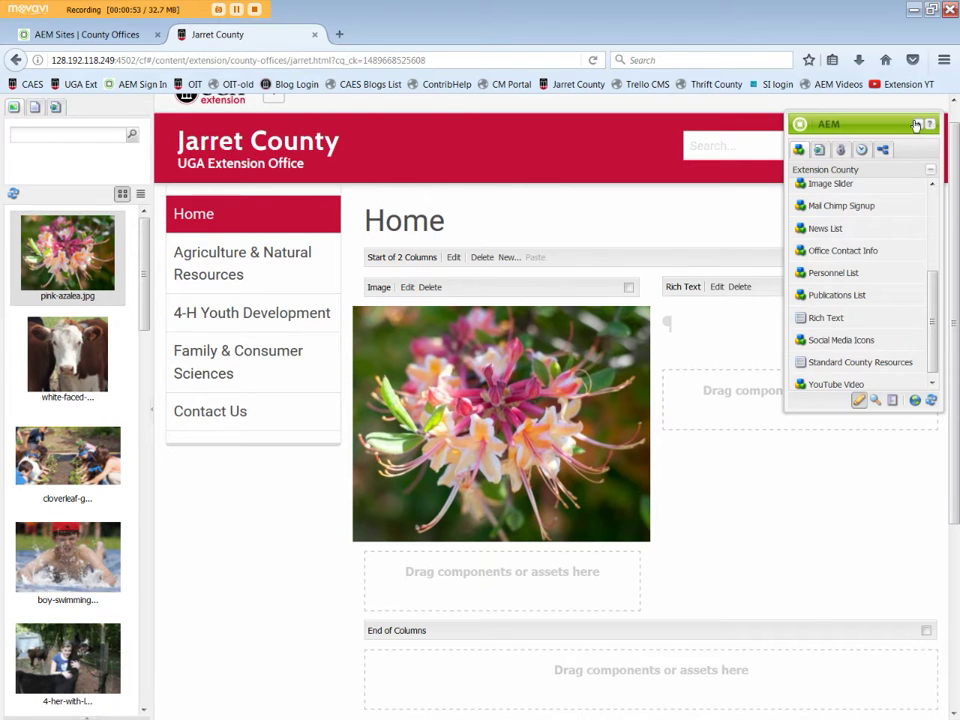
pyautogui.click(717, 289)
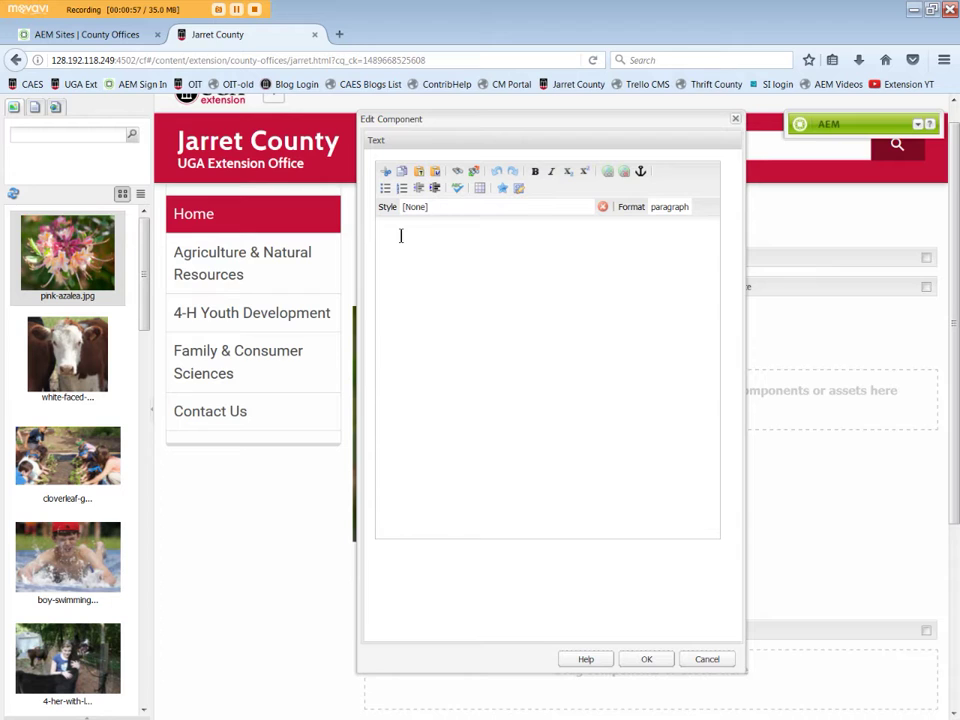
# - Paste the azalea paragraph into the Rich Text editor and save it to the right column
pyautogui.click(400, 235)
pyautogui.write('Few plants can rival the spectacular floral displays of azaleas. Their vivid colors, profusion of flowers, and adaptability to a wide range of soils and climates make them one of the most popular flowering shrubs in Georgia. Although most people associate azaleas with spring, several bloom in summer and fall. By carefully selecting plants, you can have azaleas blooming at least eight months of the year.')
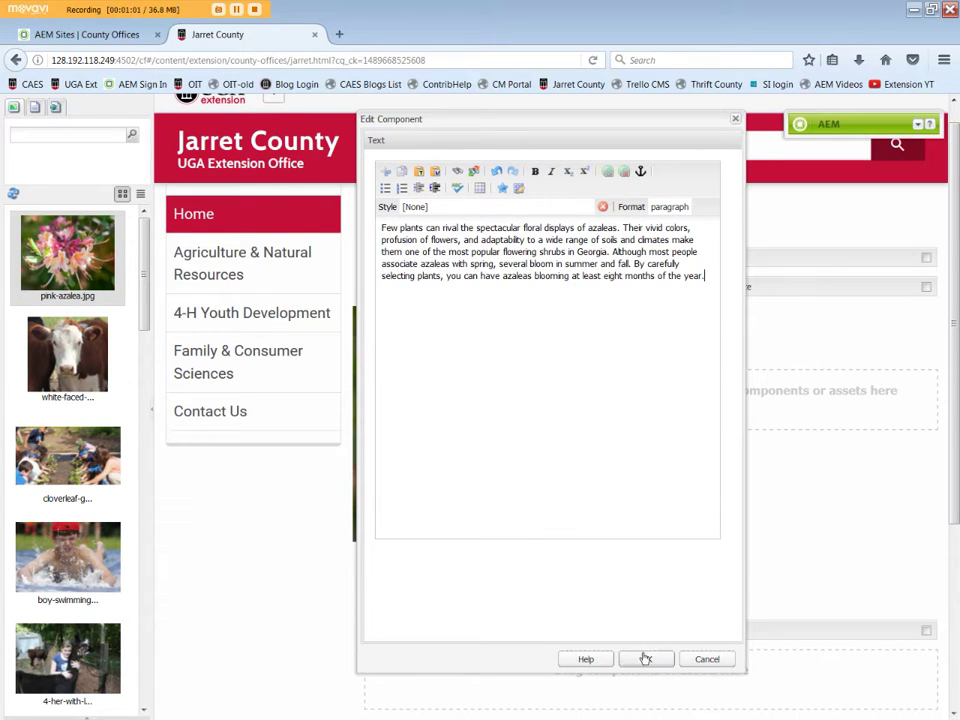
pyautogui.click(644, 660)
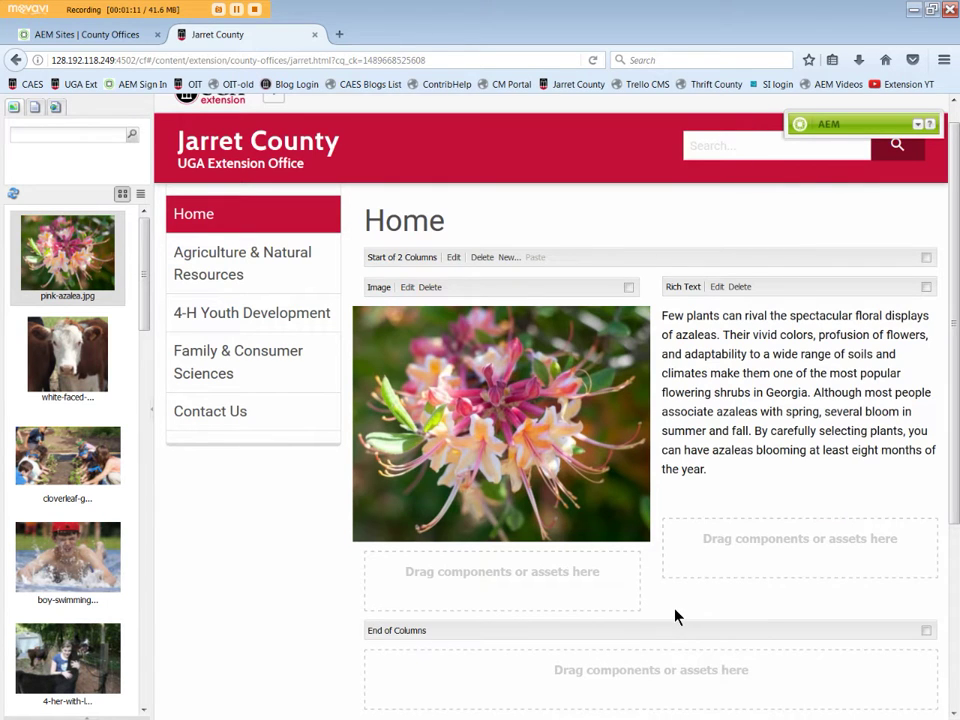
pyautogui.click(919, 126)
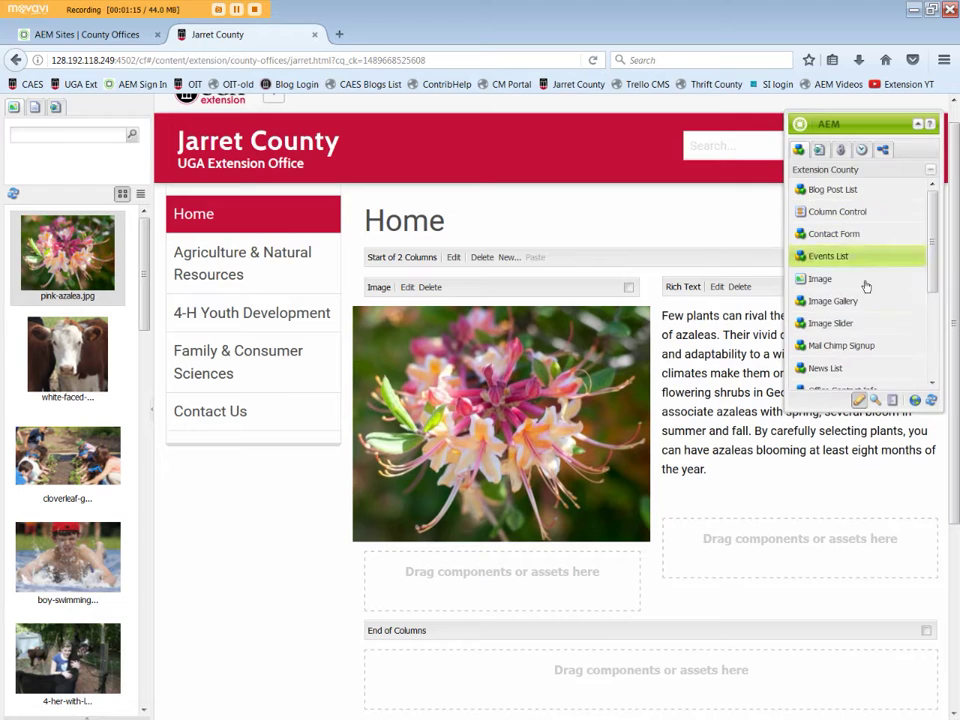
pyautogui.click(873, 400)
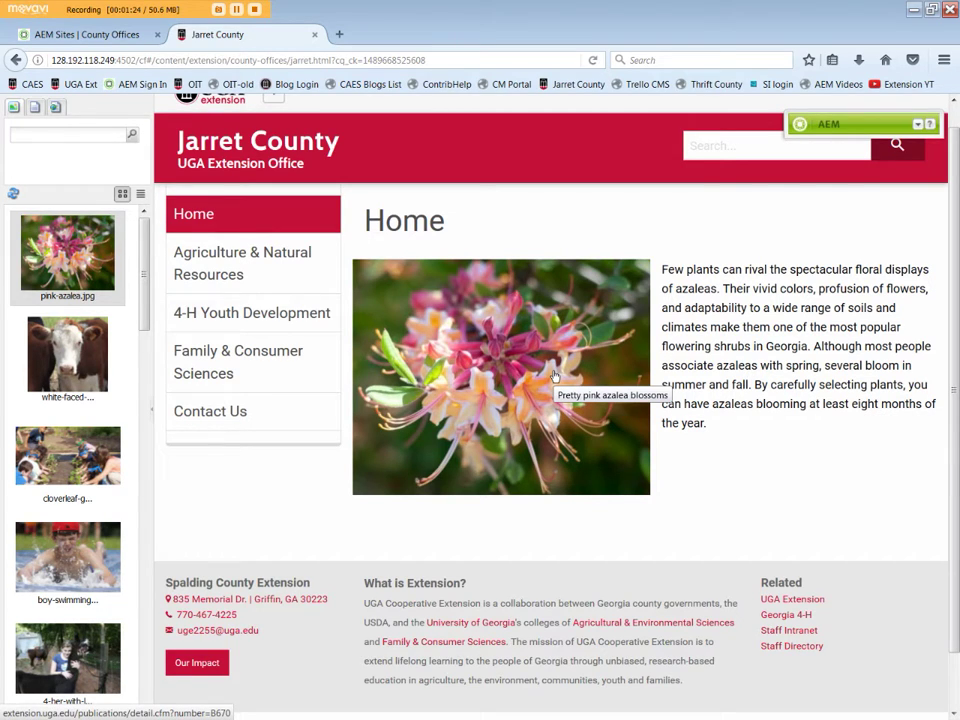
pyautogui.click(920, 125)
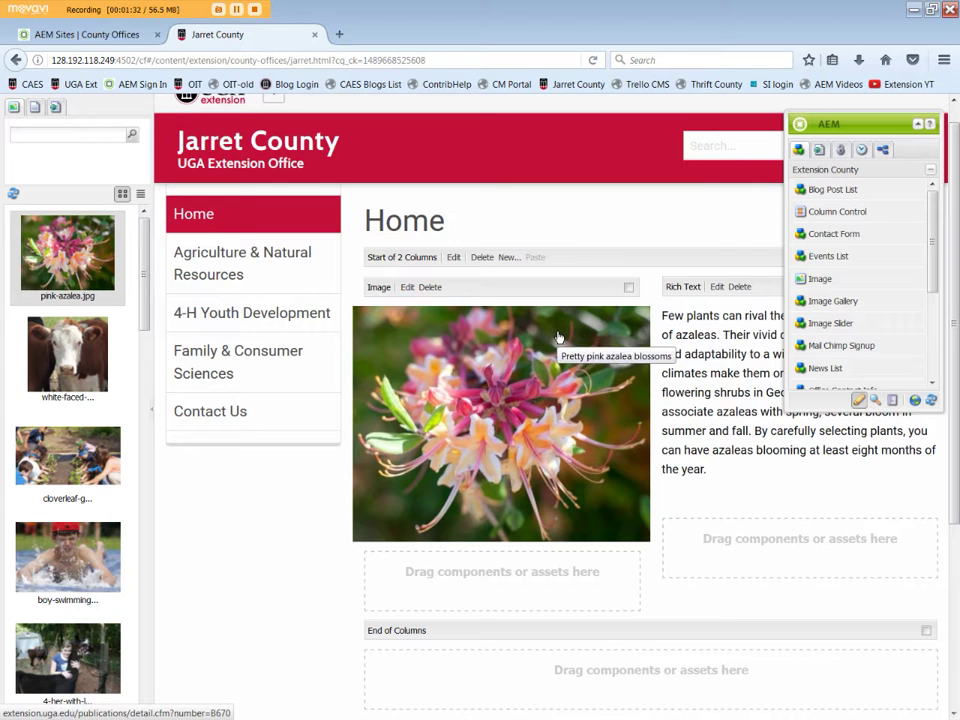
# - Delete the azalea image component from the left column, confirming with Yes
pyautogui.click(430, 287)
pyautogui.click(521, 404)
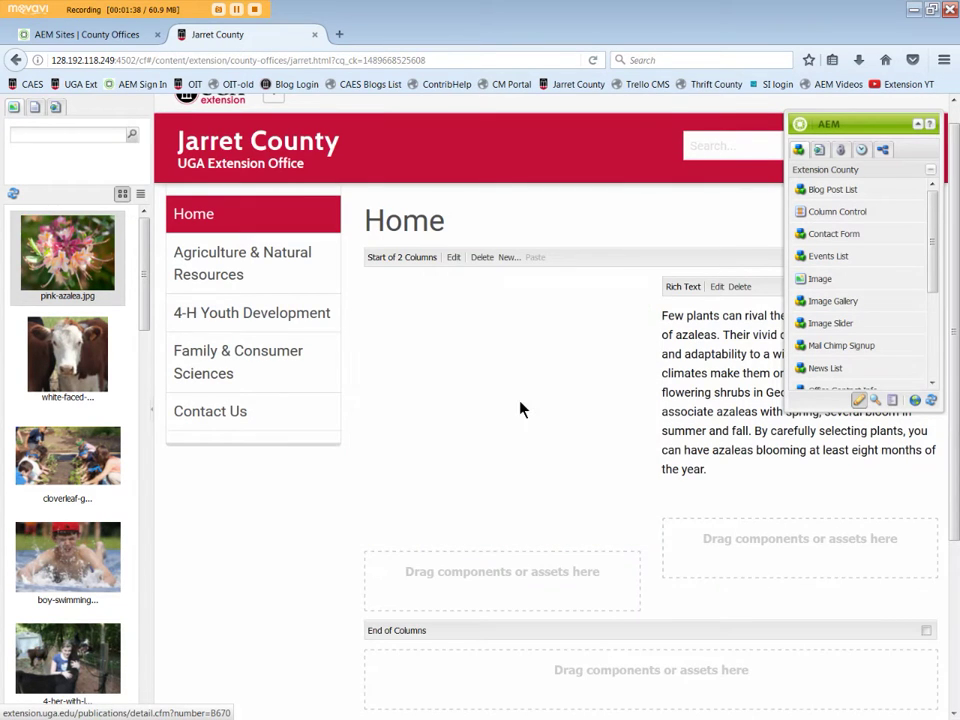